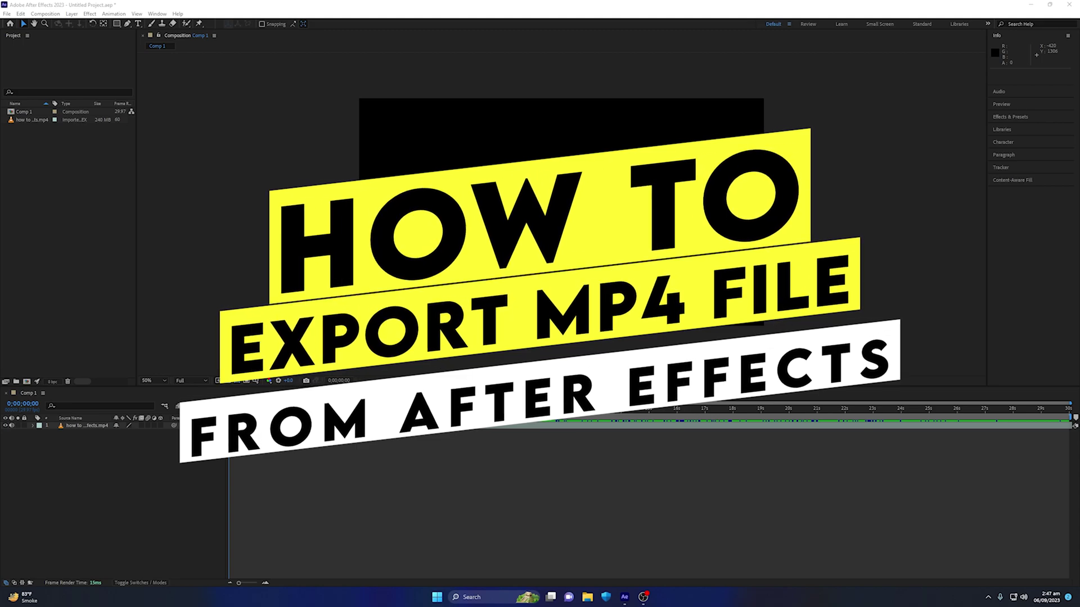
# Add Comp 1 to the Render Queue from the Composition menu.
pyautogui.click(46, 14)
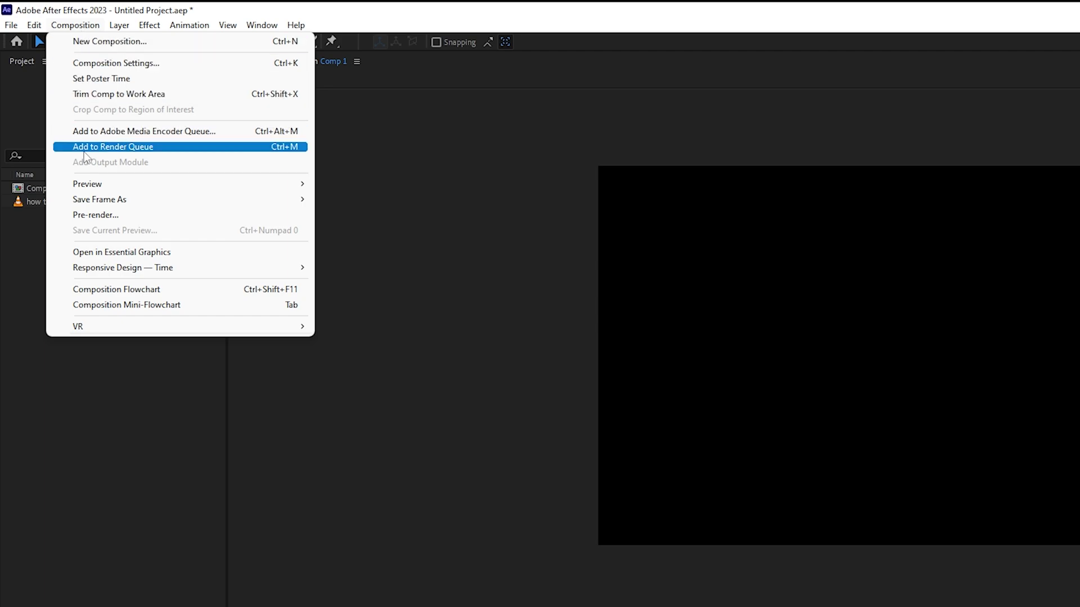
pyautogui.click(155, 149)
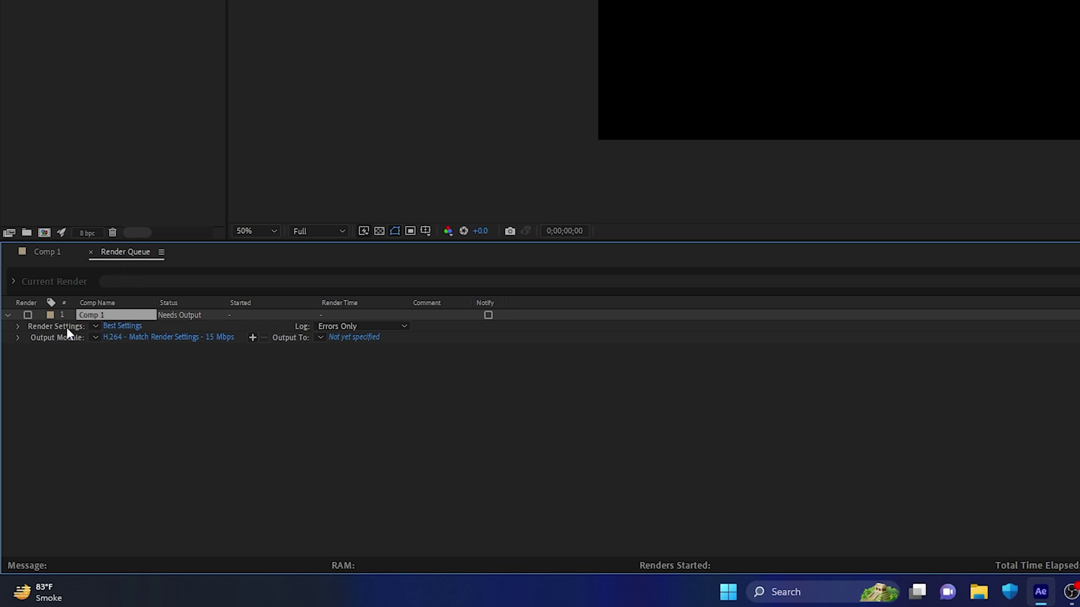
# Keep Comp 1's render settings at Best quality and full 1920x1080 resolution.
pyautogui.click(126, 326)
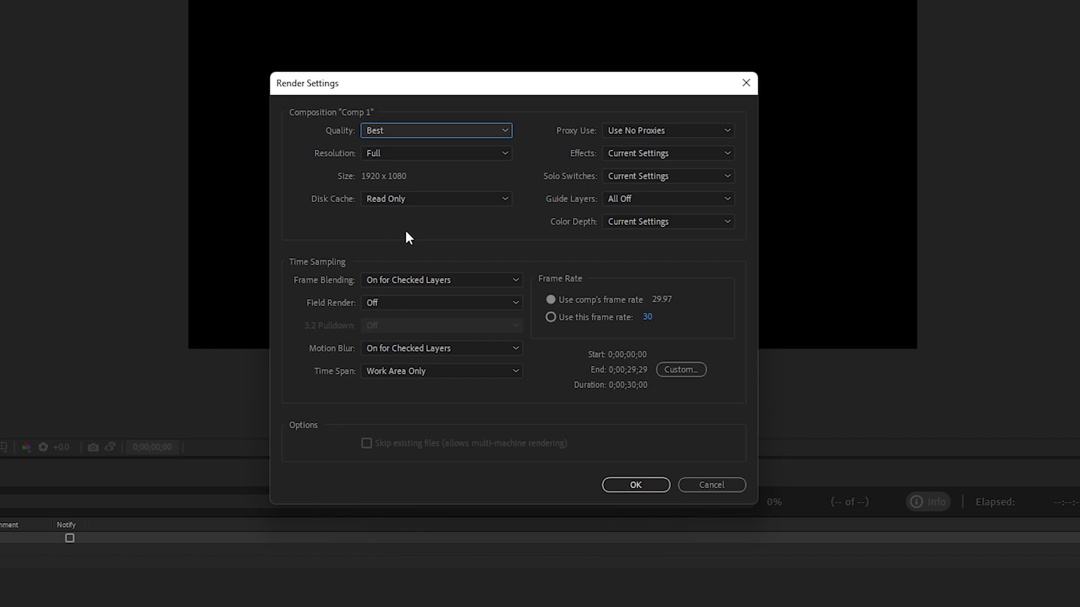
pyautogui.click(369, 131)
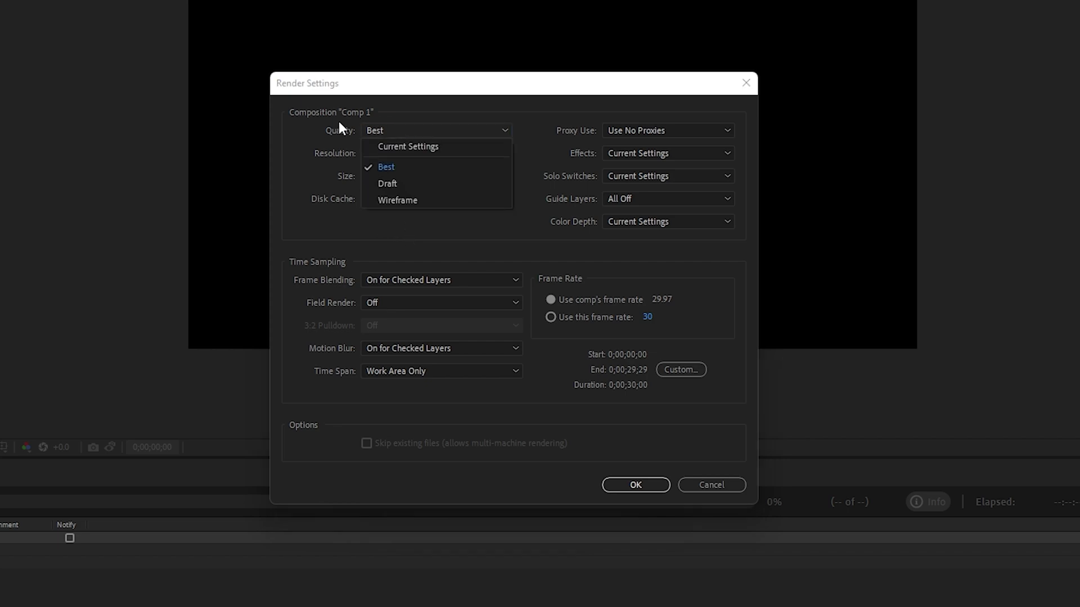
pyautogui.click(393, 168)
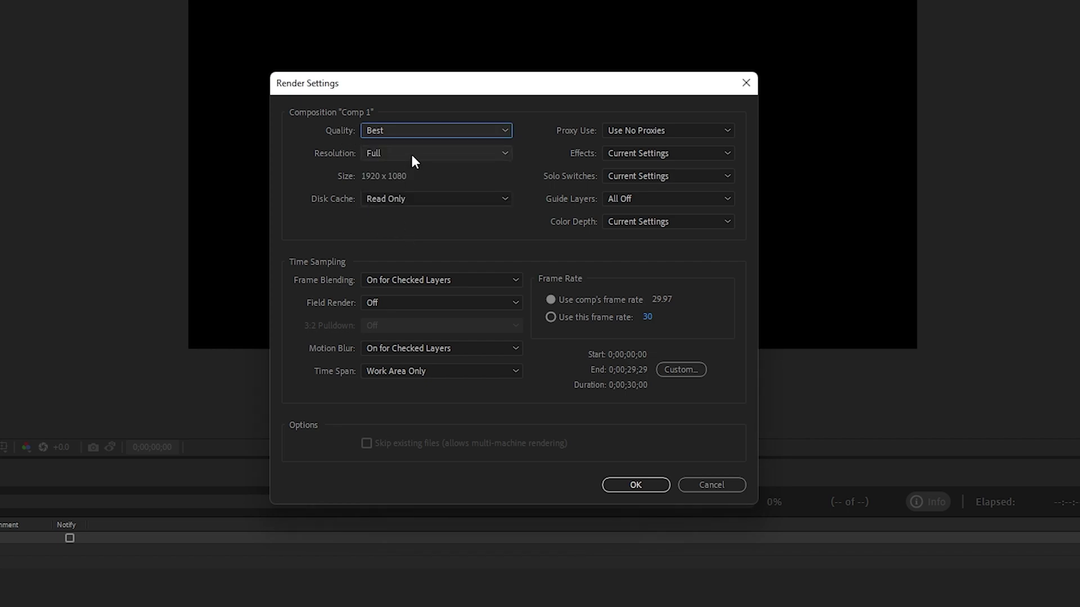
pyautogui.click(631, 484)
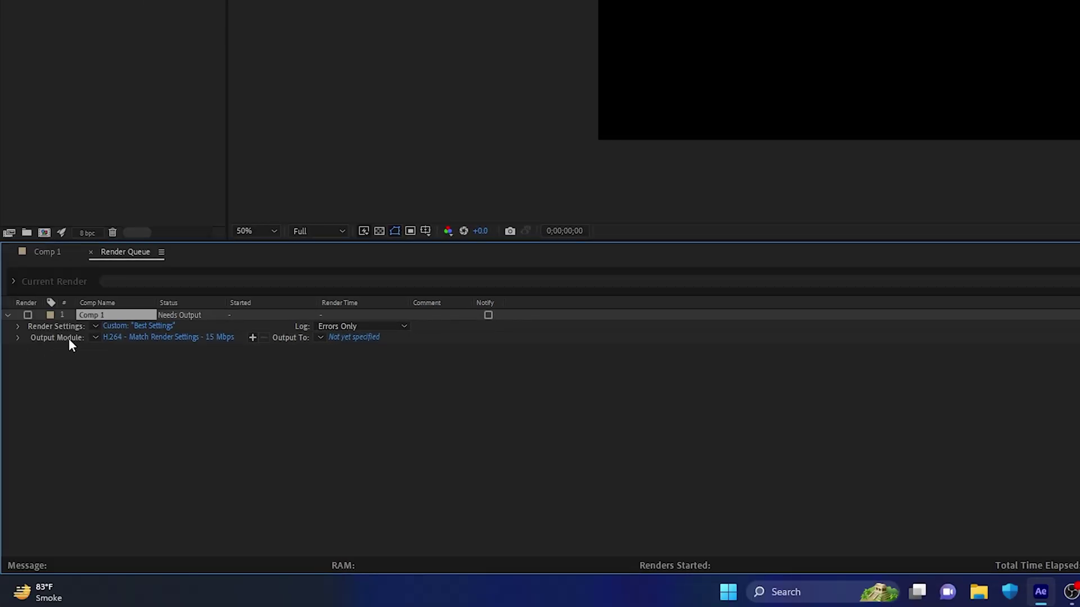
# Keep the output module at H.264 with video on, RGB, Millions of Colors, Premultiplied (Matted).
pyautogui.click(126, 339)
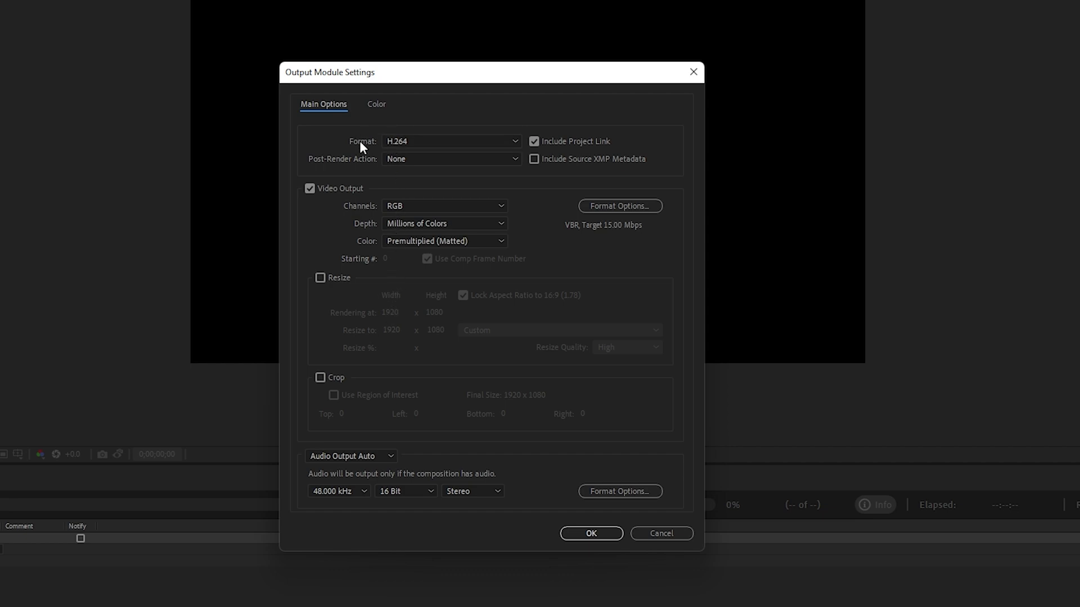
pyautogui.click(401, 142)
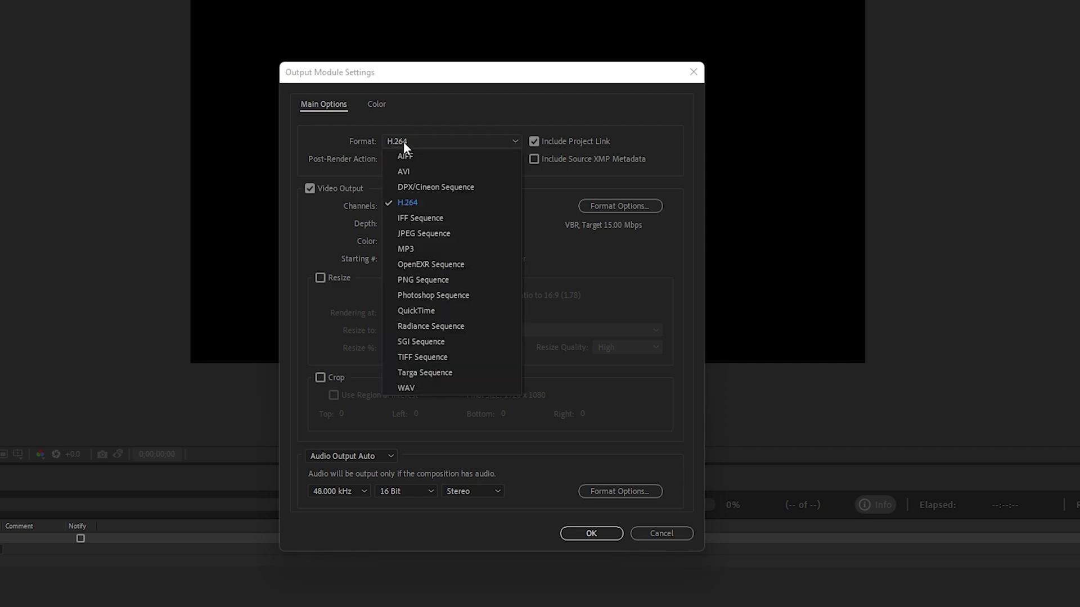
pyautogui.click(423, 204)
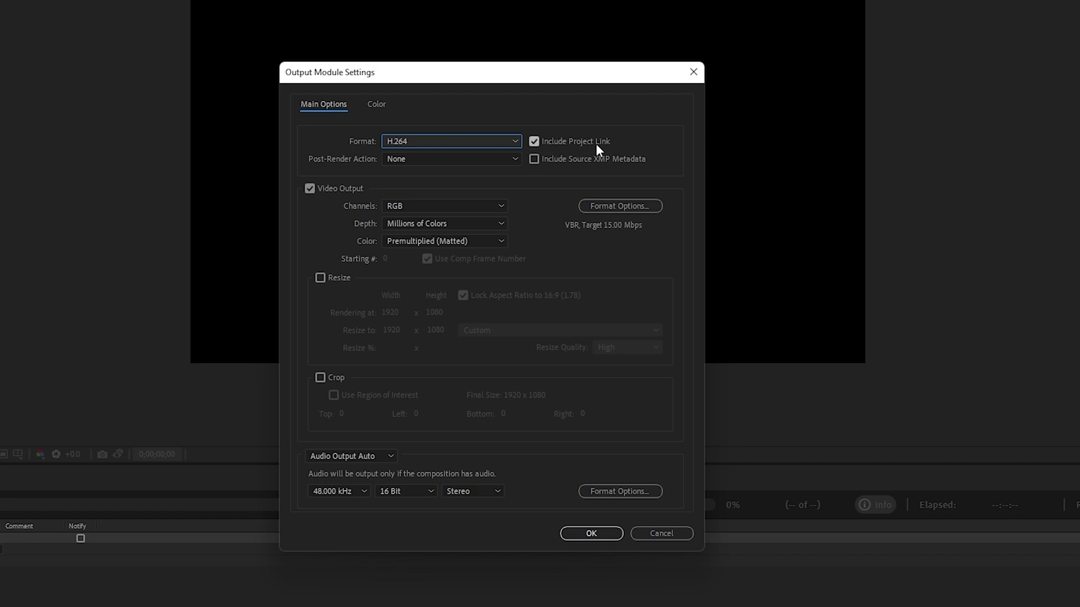
pyautogui.click(313, 188)
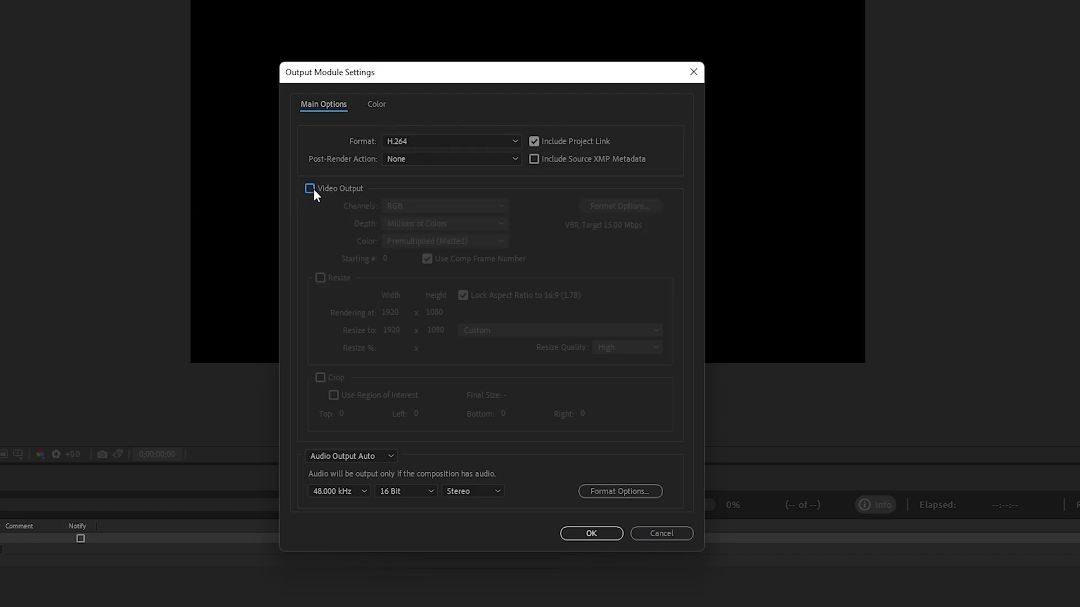
pyautogui.click(312, 188)
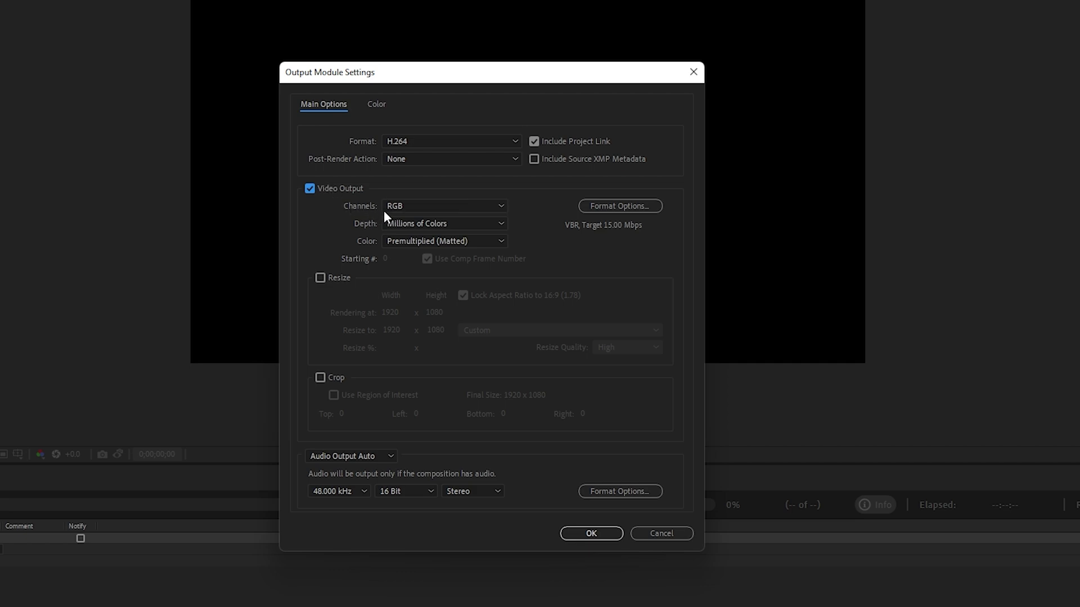
pyautogui.click(413, 207)
pyautogui.click(418, 222)
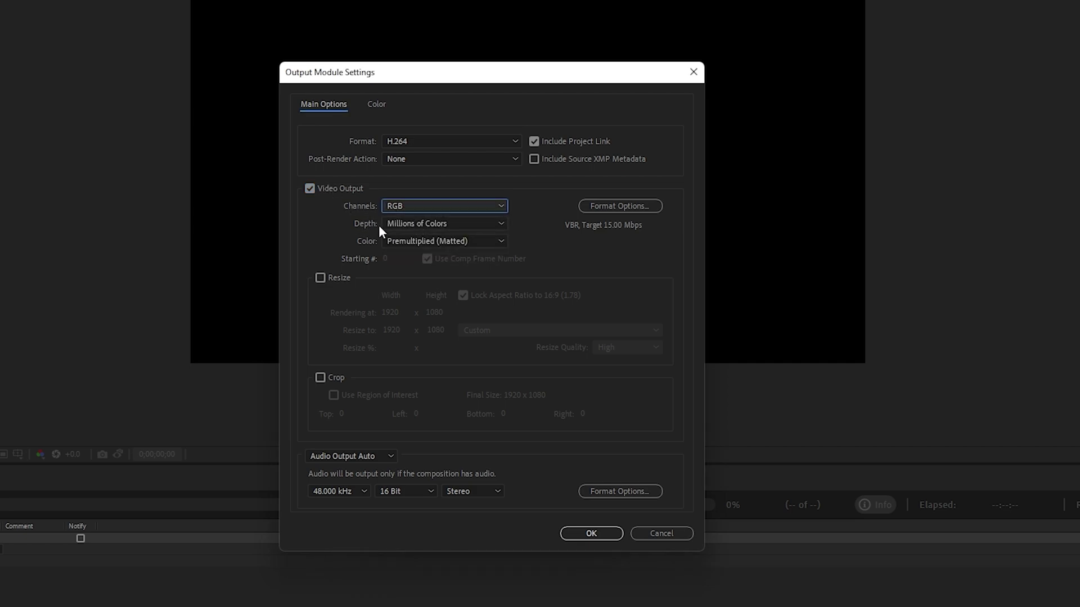
pyautogui.click(430, 225)
pyautogui.click(432, 252)
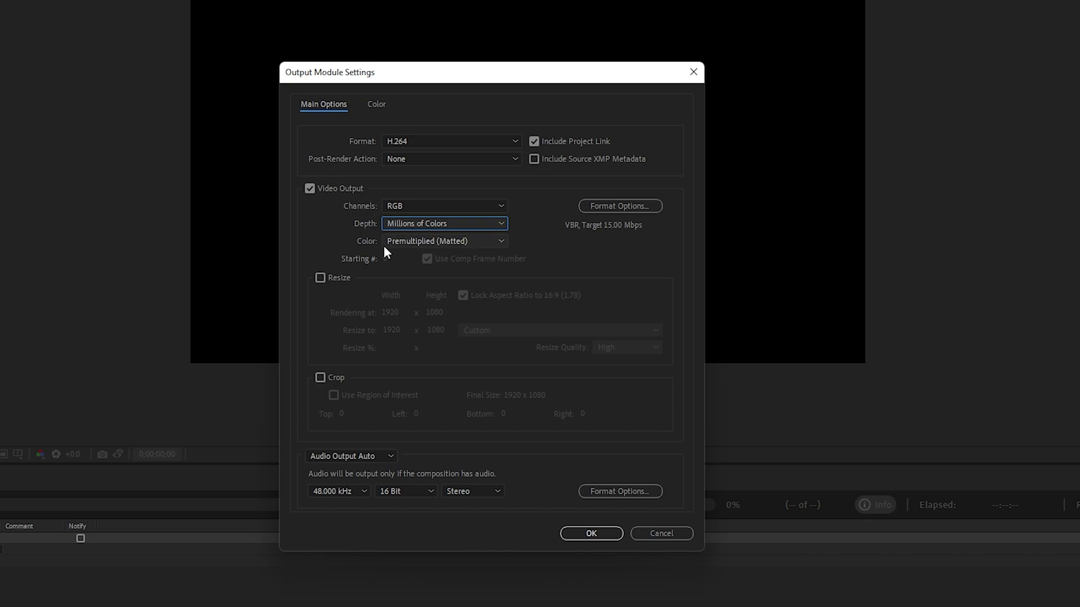
pyautogui.click(426, 243)
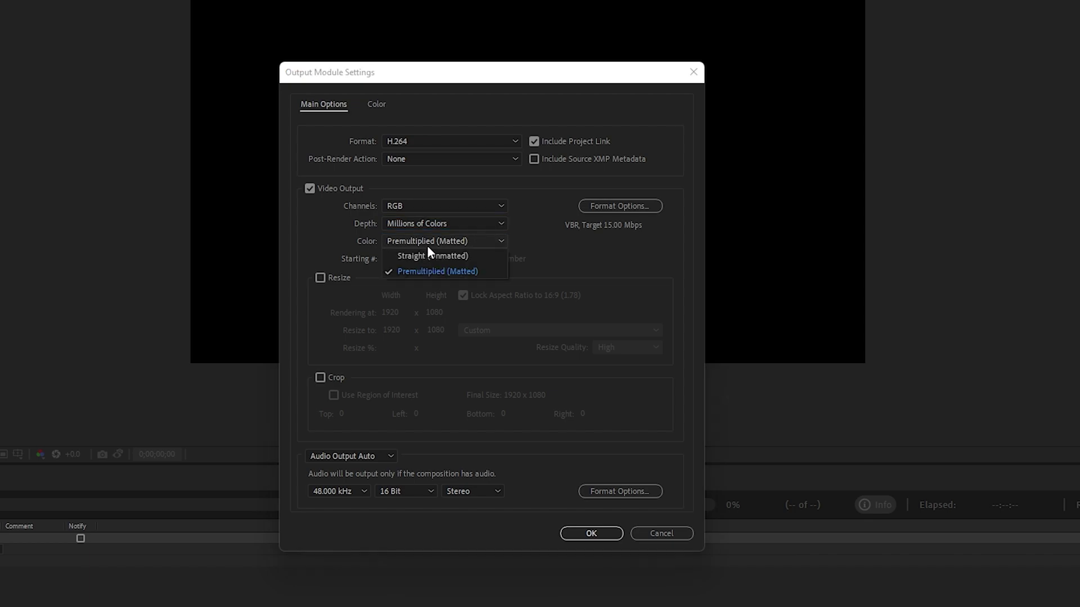
pyautogui.click(476, 272)
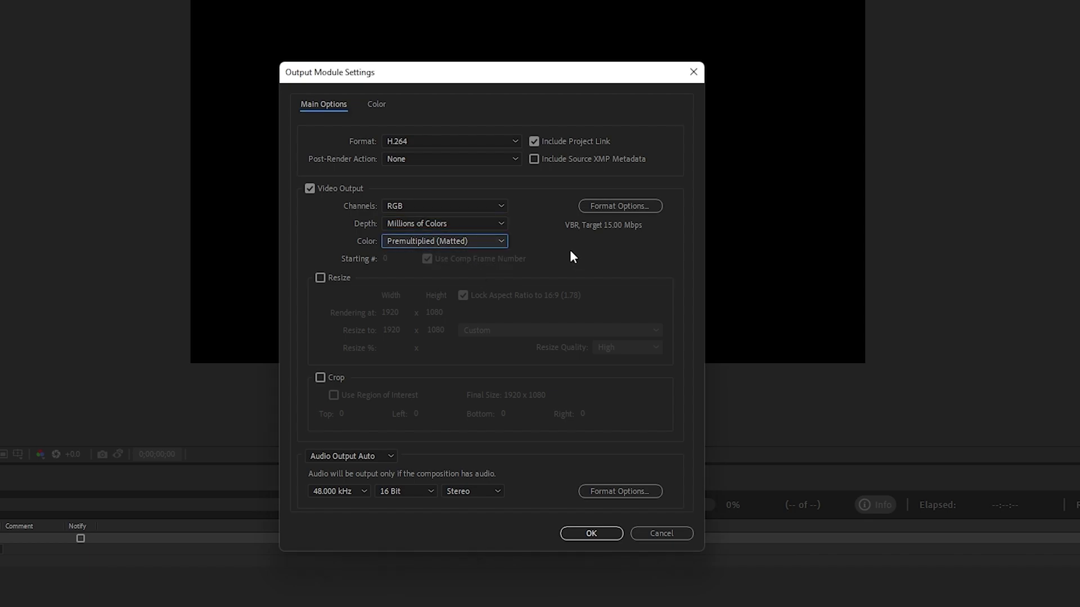
# Set H.264 video to Hardware Encoding and CBR, raising the target bitrate above 15 Mbps.
pyautogui.click(614, 210)
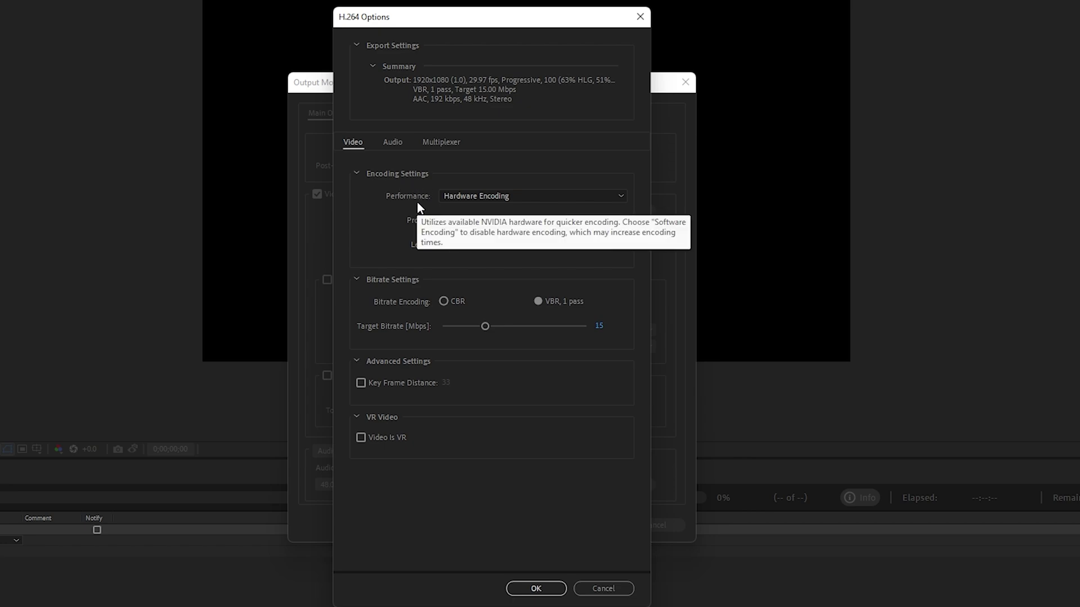
pyautogui.click(490, 201)
pyautogui.click(491, 210)
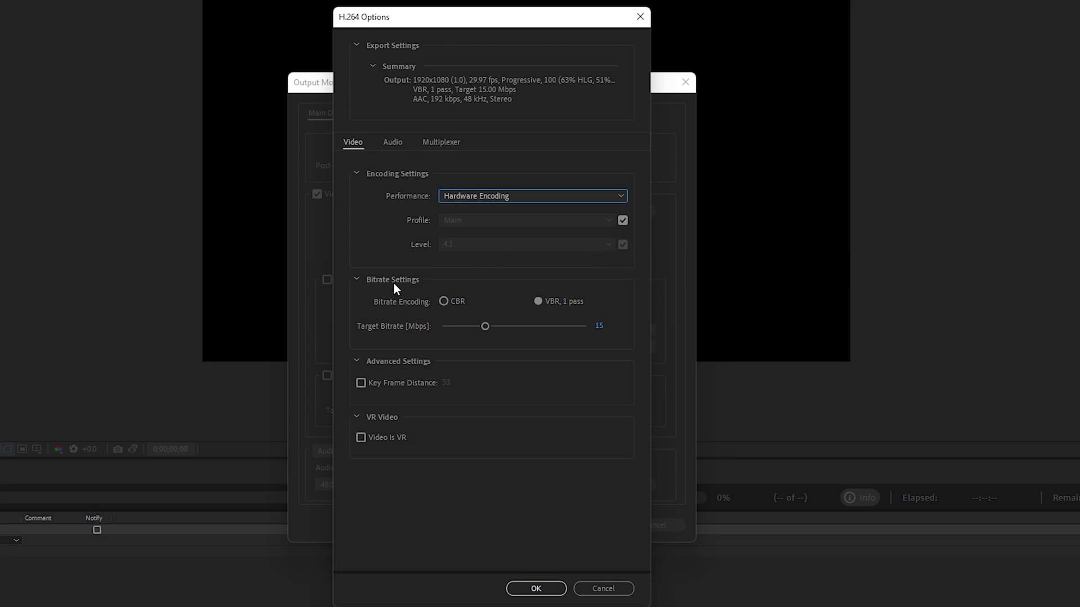
pyautogui.click(444, 302)
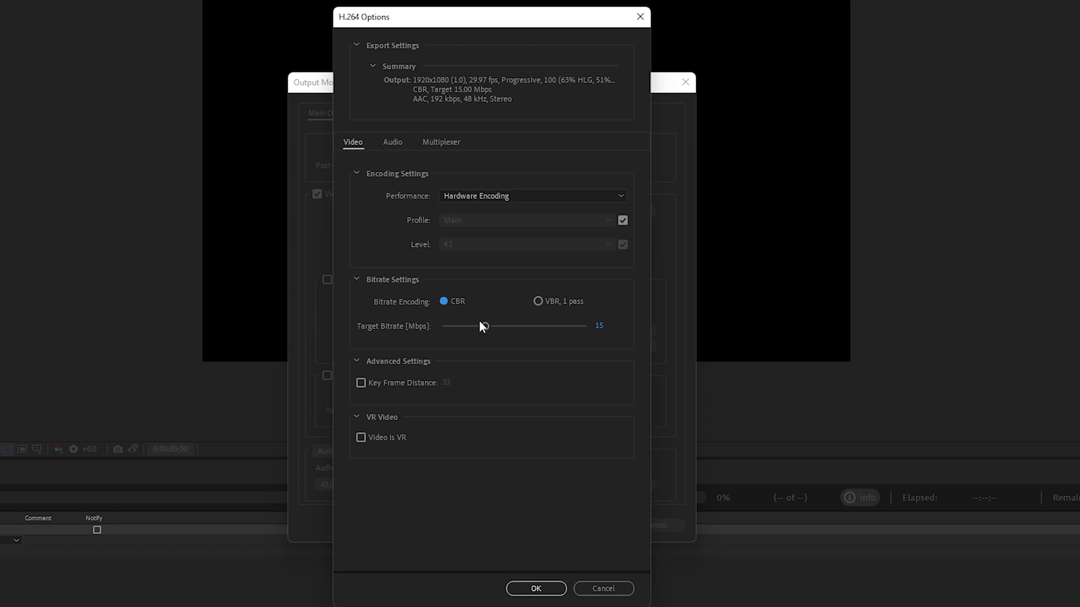
pyautogui.moveTo(484, 326); pyautogui.dragTo(494, 326)
# Keep the AAC audio codec, set its bitrate to 320 kbps, and confirm the H.264 options.
pyautogui.click(401, 142)
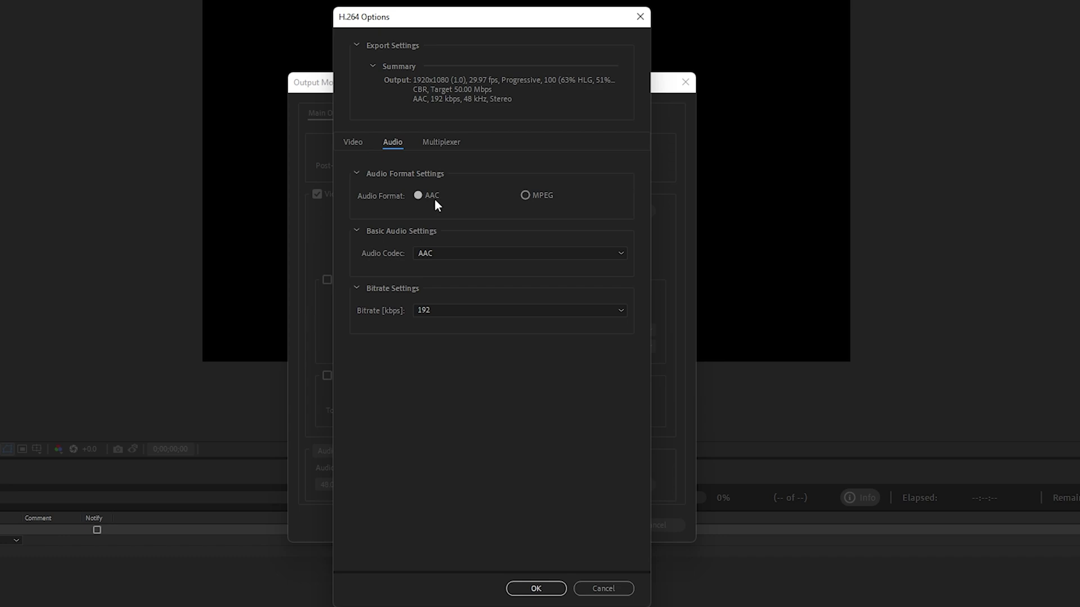
pyautogui.click(445, 253)
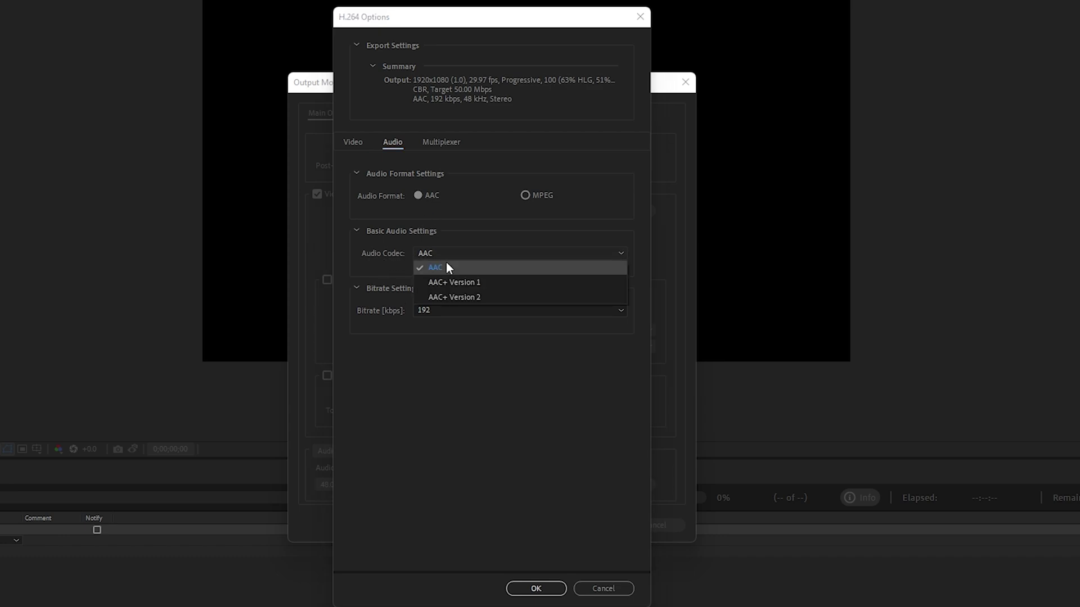
pyautogui.click(449, 266)
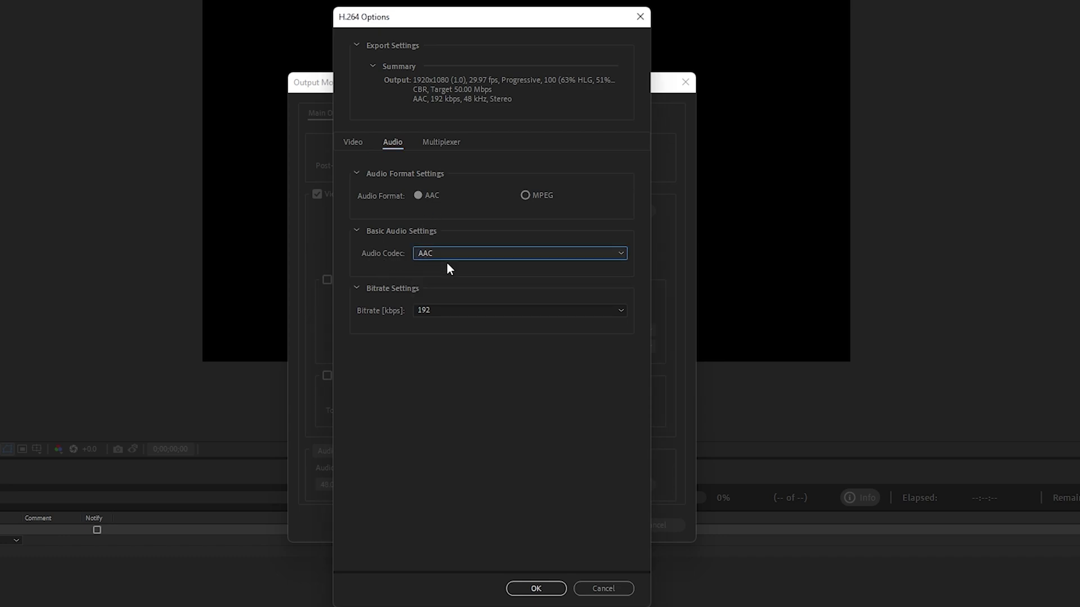
pyautogui.click(444, 311)
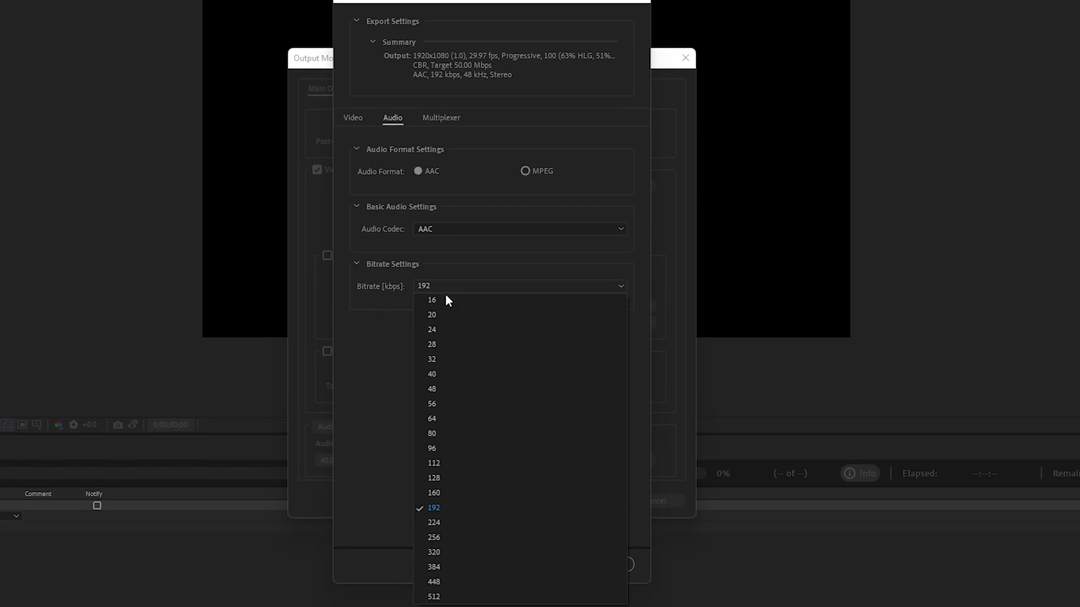
pyautogui.click(462, 549)
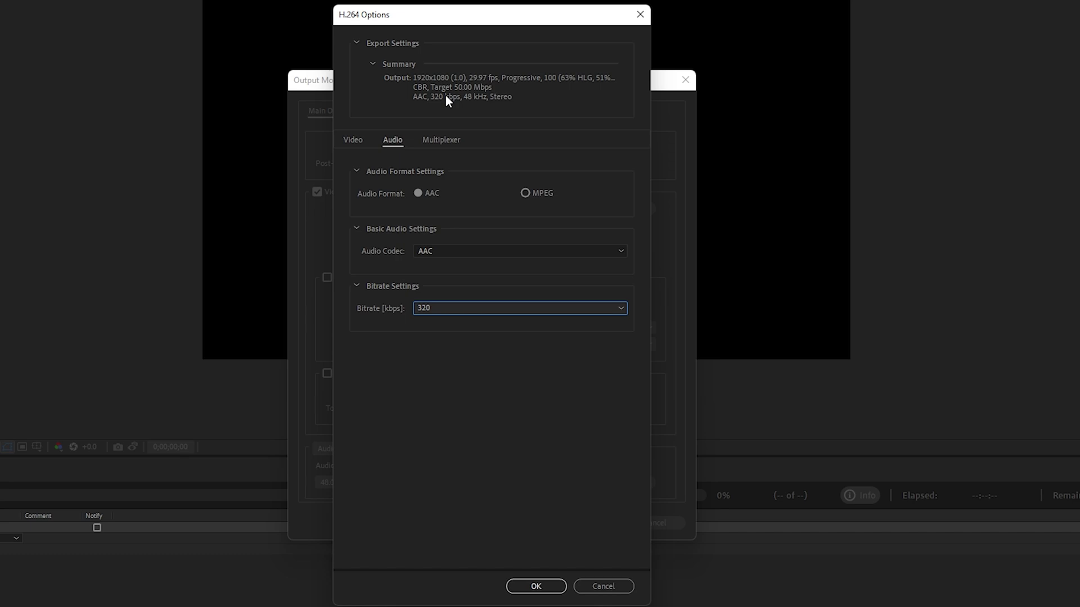
pyautogui.click(536, 587)
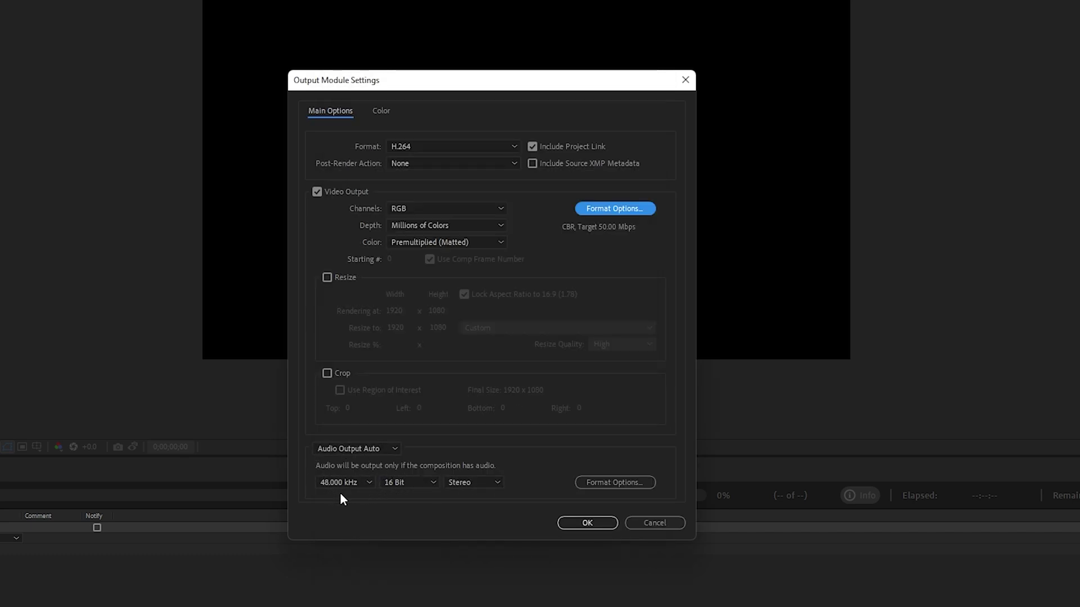
# Set output audio to 48.000 kHz, 32 Bit, Stereo and confirm the output module.
pyautogui.click(359, 485)
pyautogui.click(348, 571)
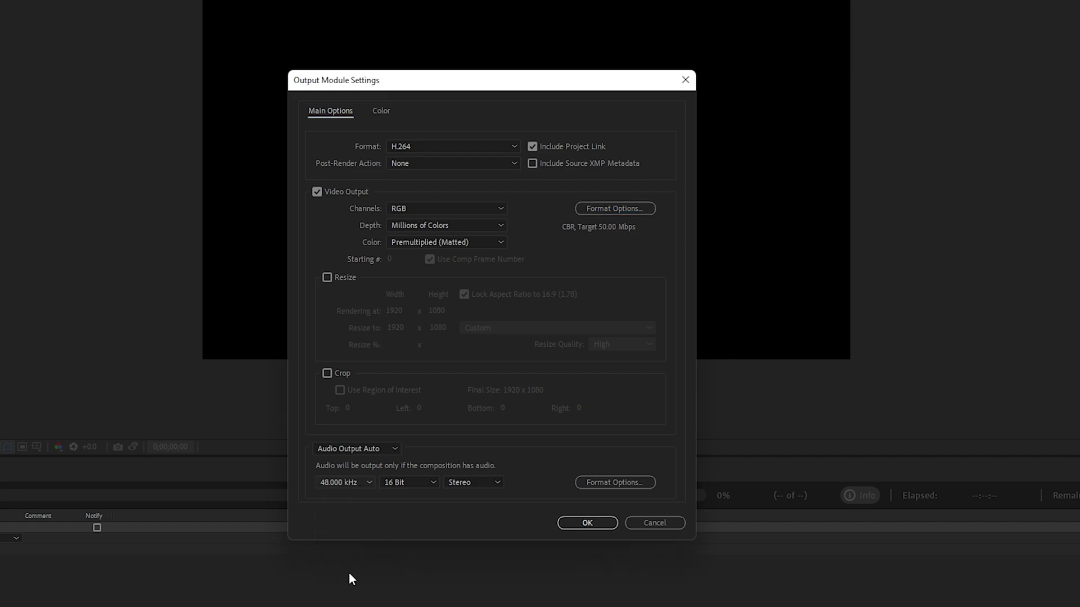
pyautogui.click(415, 482)
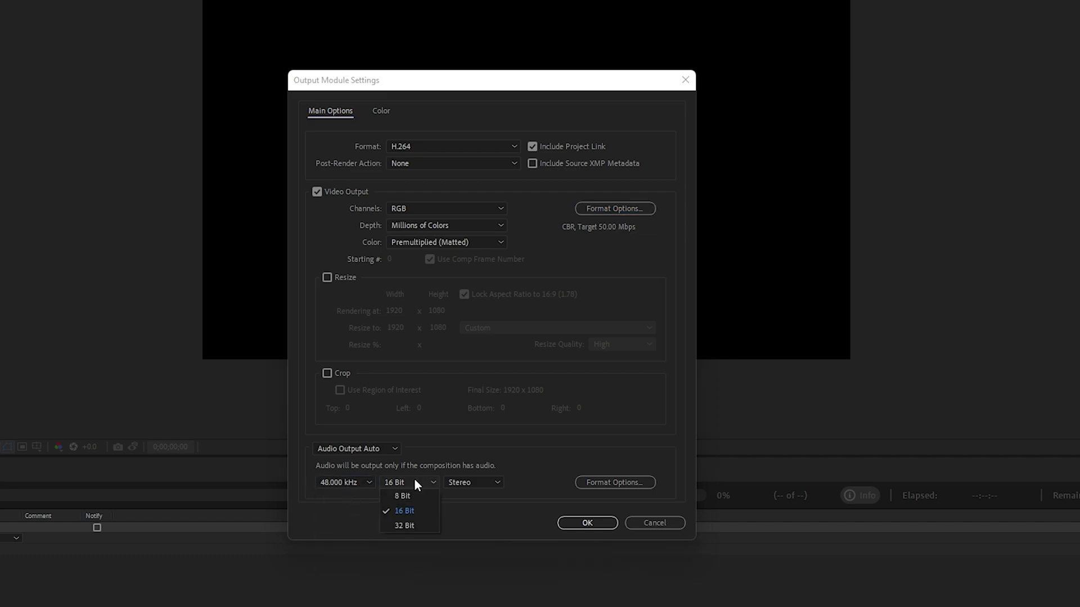
pyautogui.click(417, 527)
pyautogui.click(483, 483)
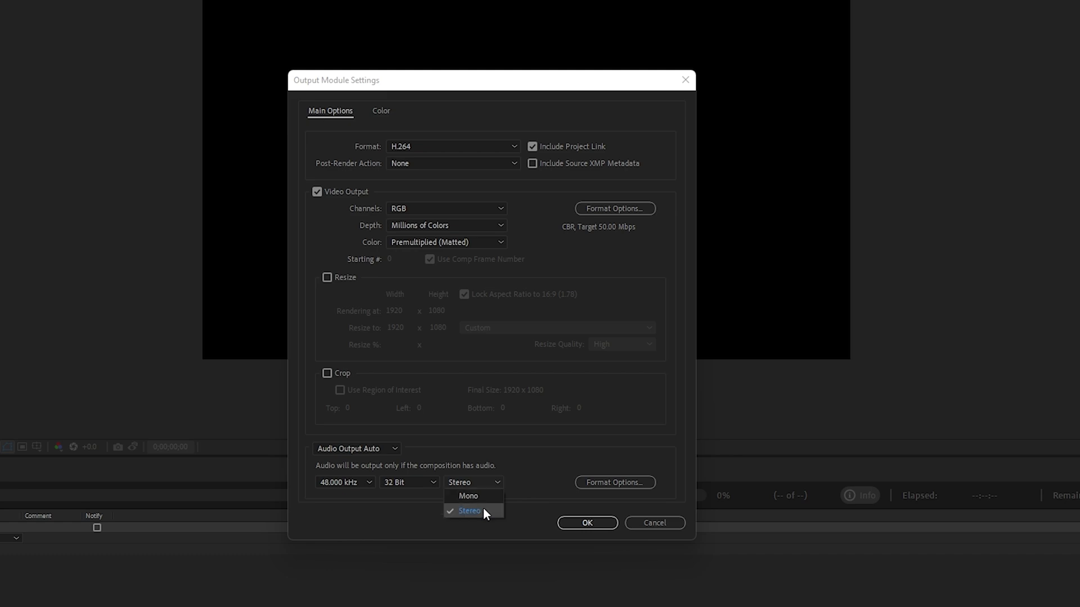
pyautogui.click(483, 510)
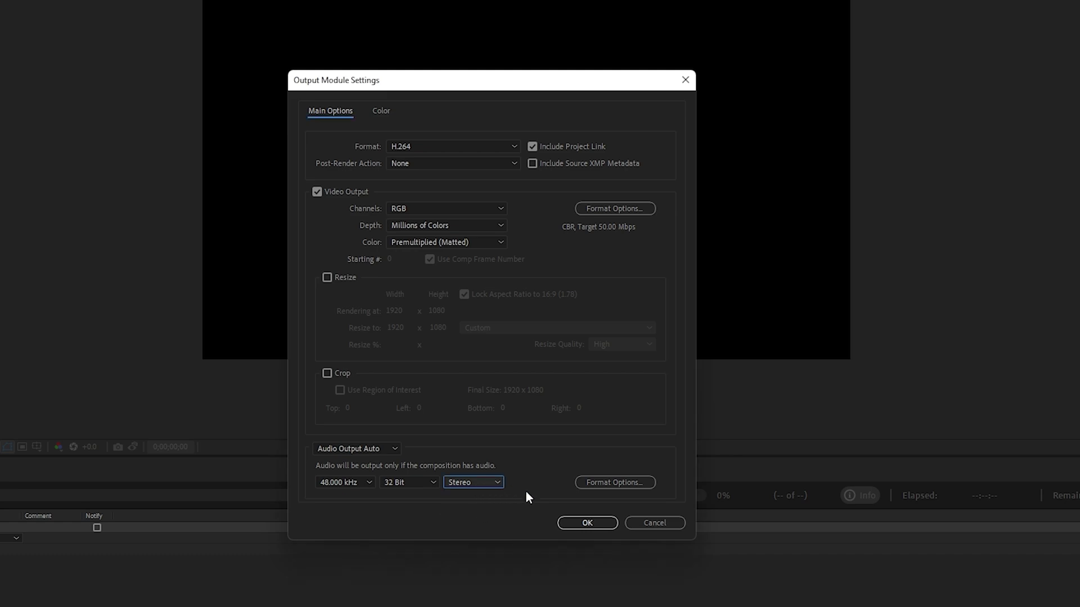
pyautogui.click(579, 523)
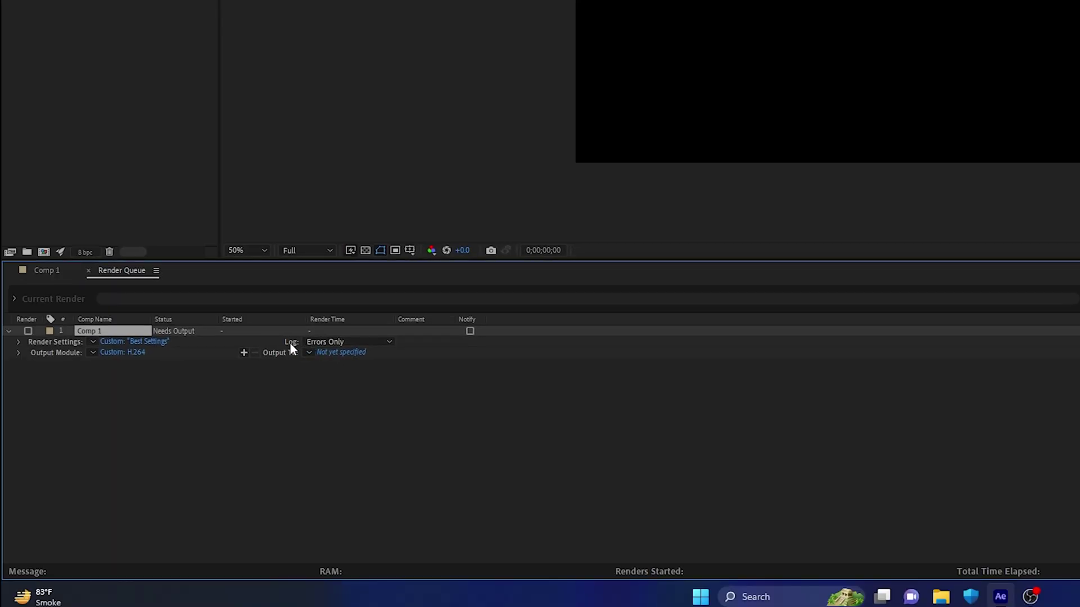
# Keep logging at Errors Only and save the render output as flixity.mp4 on the Desktop.
pyautogui.click(332, 342)
pyautogui.click(350, 357)
pyautogui.click(356, 353)
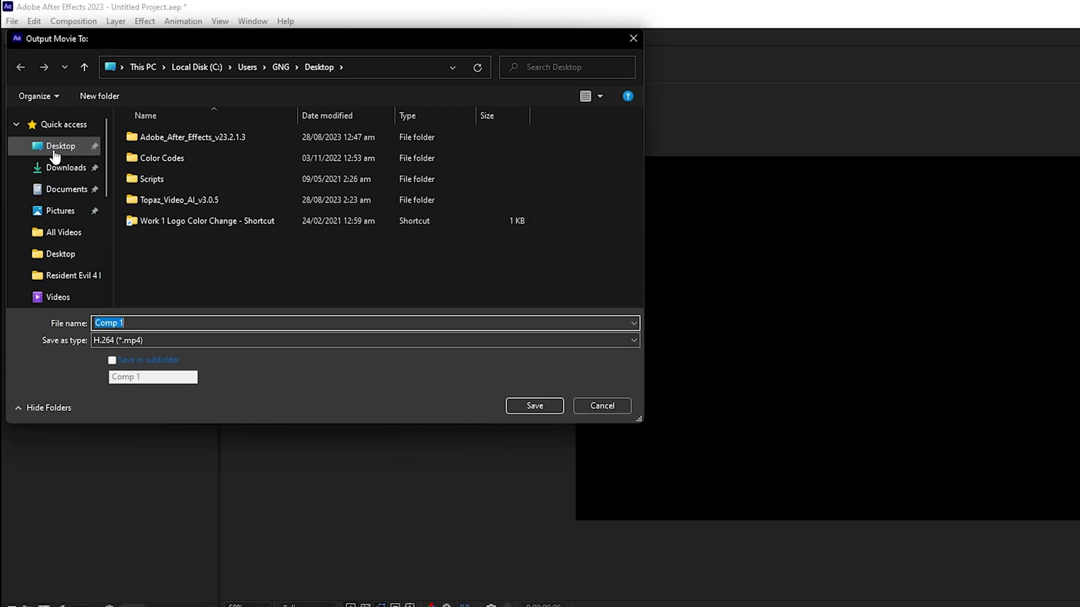
pyautogui.click(54, 147)
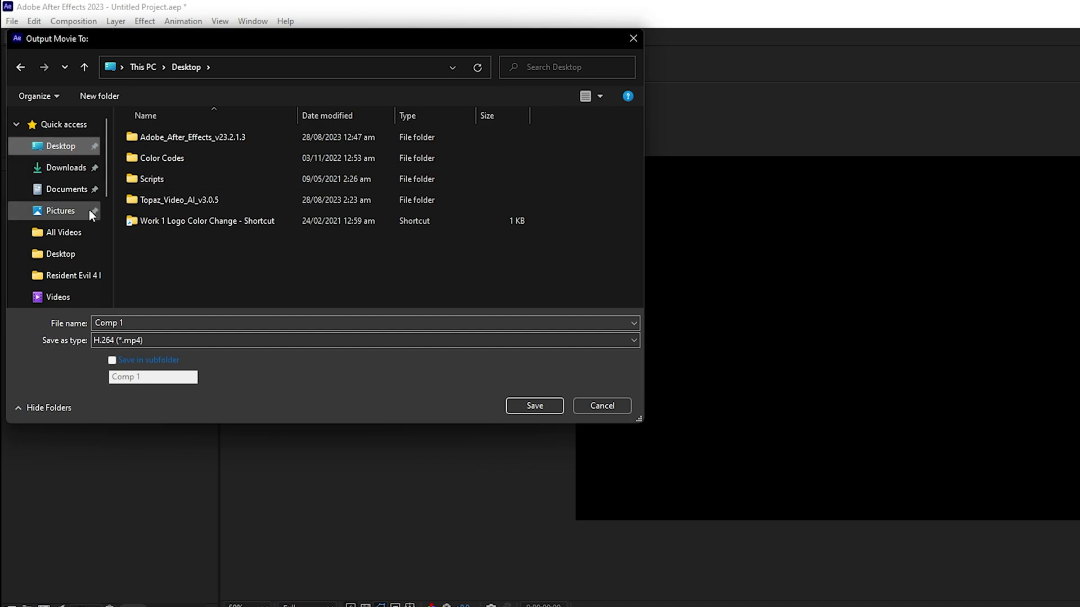
pyautogui.click(147, 321)
pyautogui.hotkey('ctrl', 'a')
pyautogui.write('flixity')
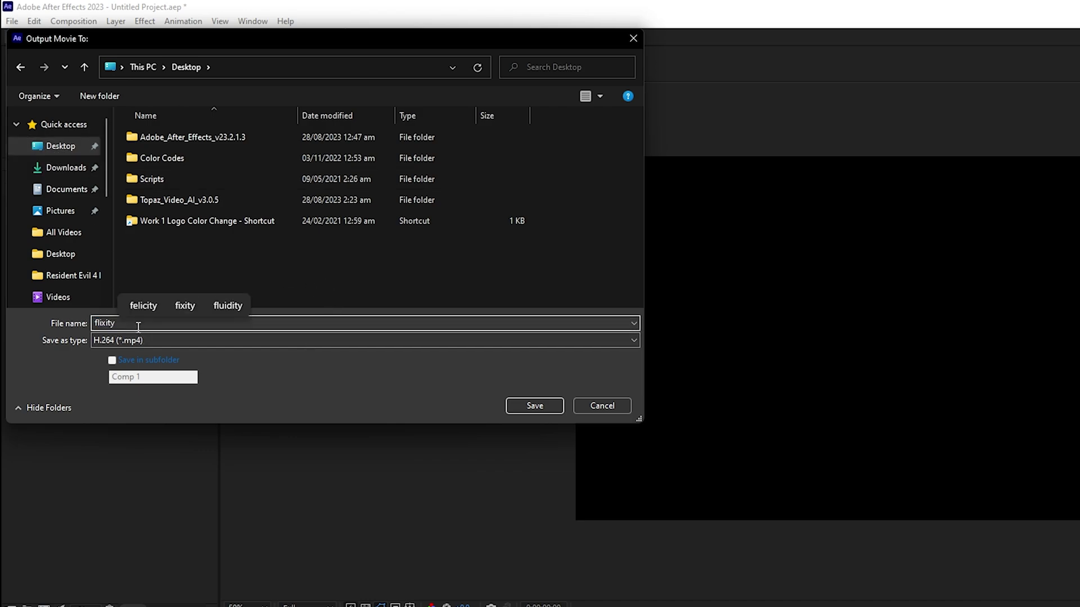
pyautogui.click(535, 407)
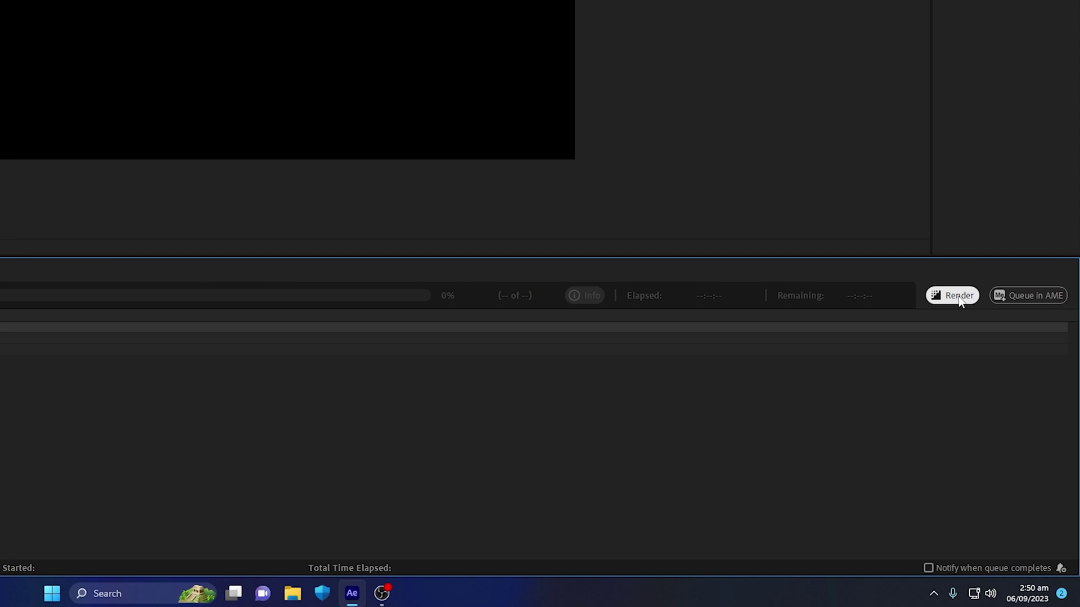
# Render Comp 1 from the Render Queue panel.
pyautogui.click(959, 300)
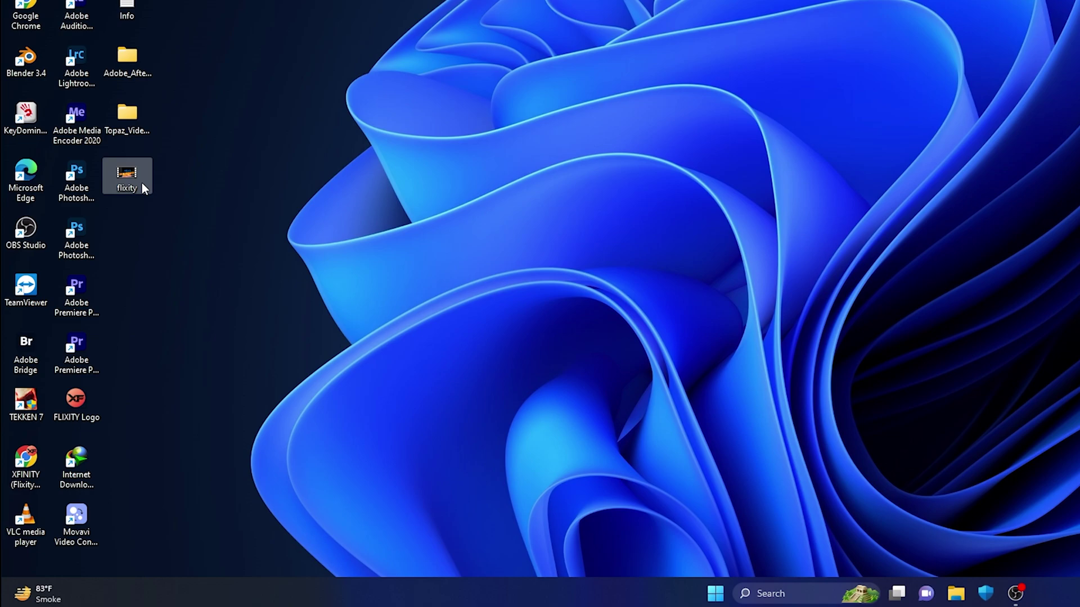
# Open flixity's Properties Details showing the 1920x1080, 29.97 fps video and 48 kHz stereo audio.
pyautogui.rightClick(138, 166)
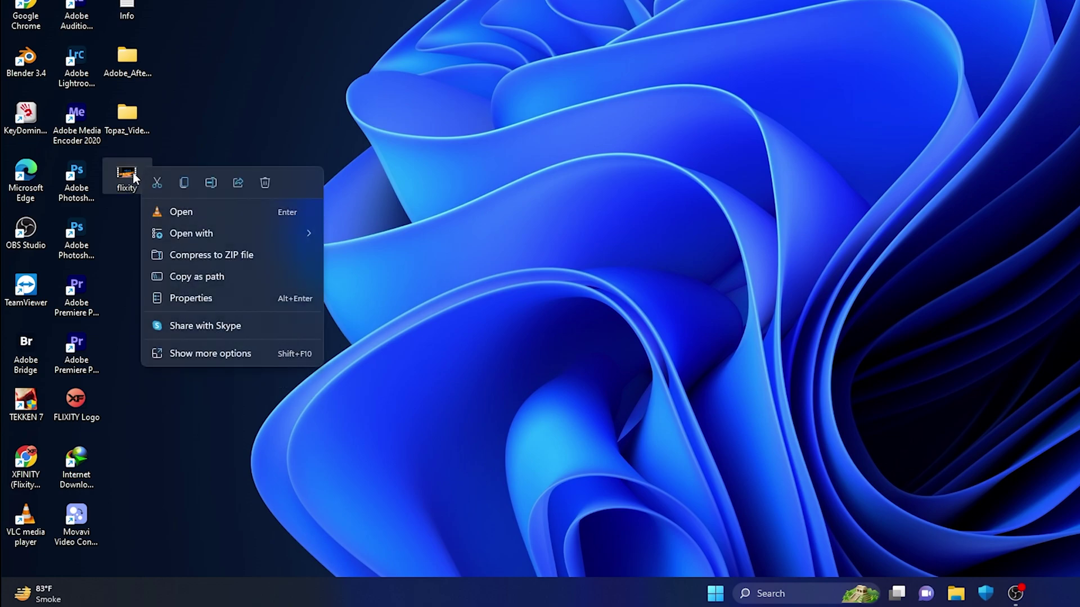
pyautogui.click(184, 355)
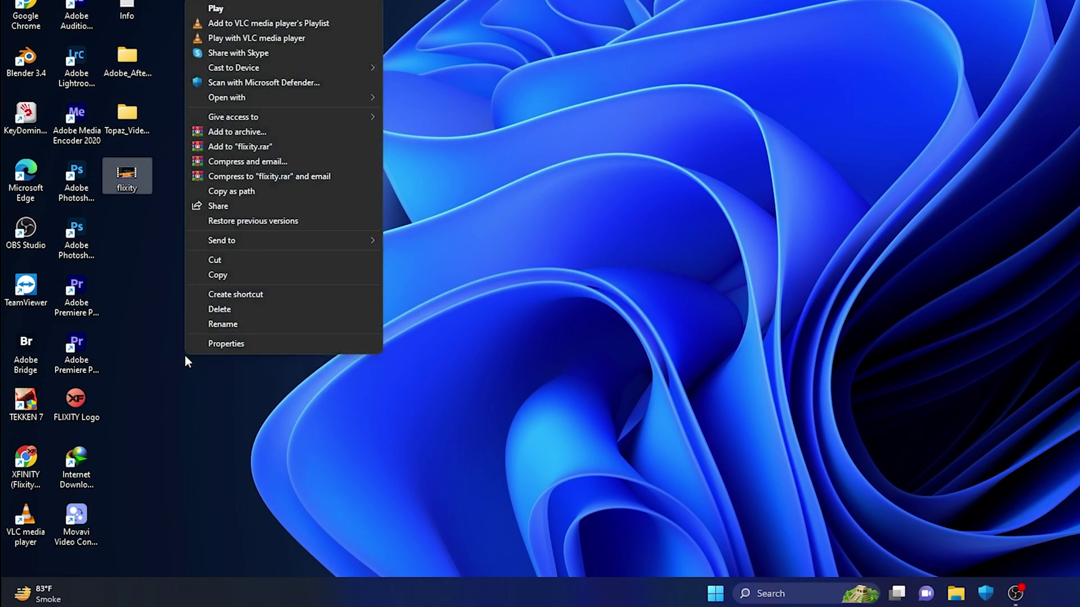
pyautogui.click(248, 344)
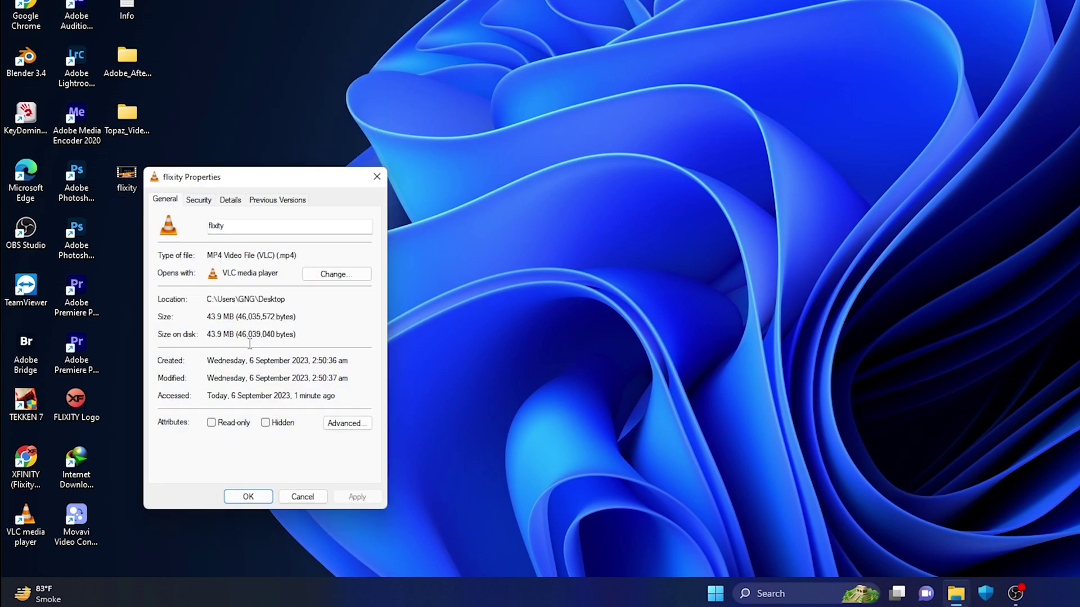
pyautogui.moveTo(208, 256); pyautogui.dragTo(297, 256)
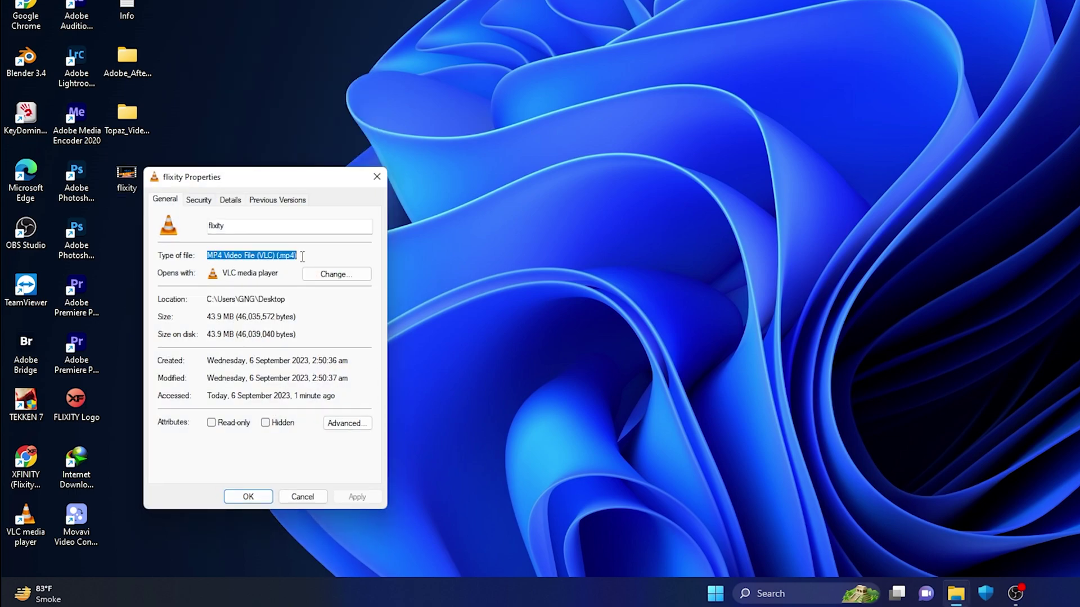
pyautogui.click(302, 256)
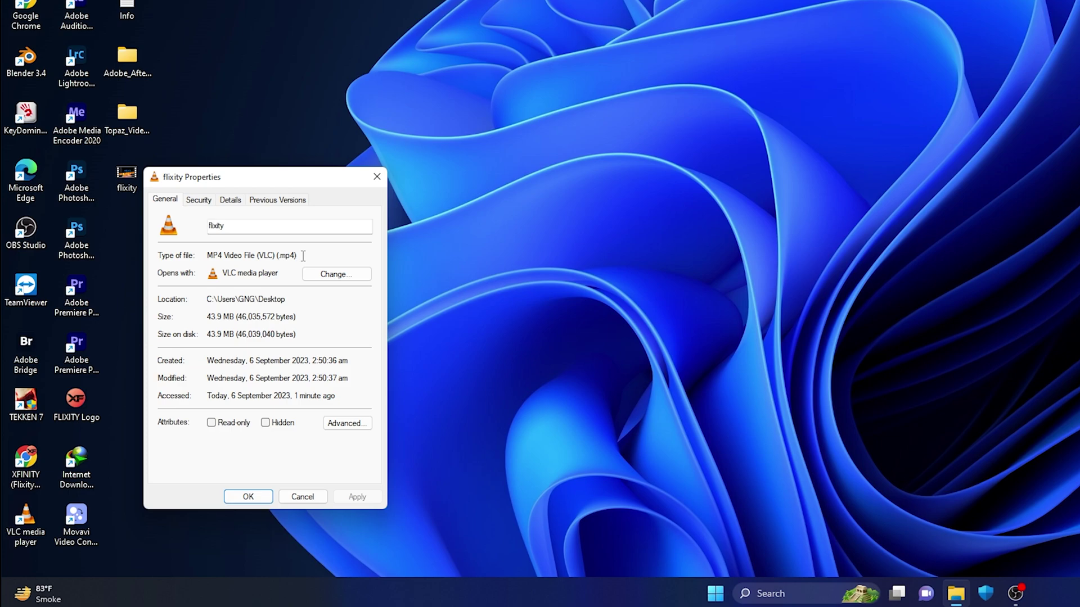
pyautogui.click(236, 201)
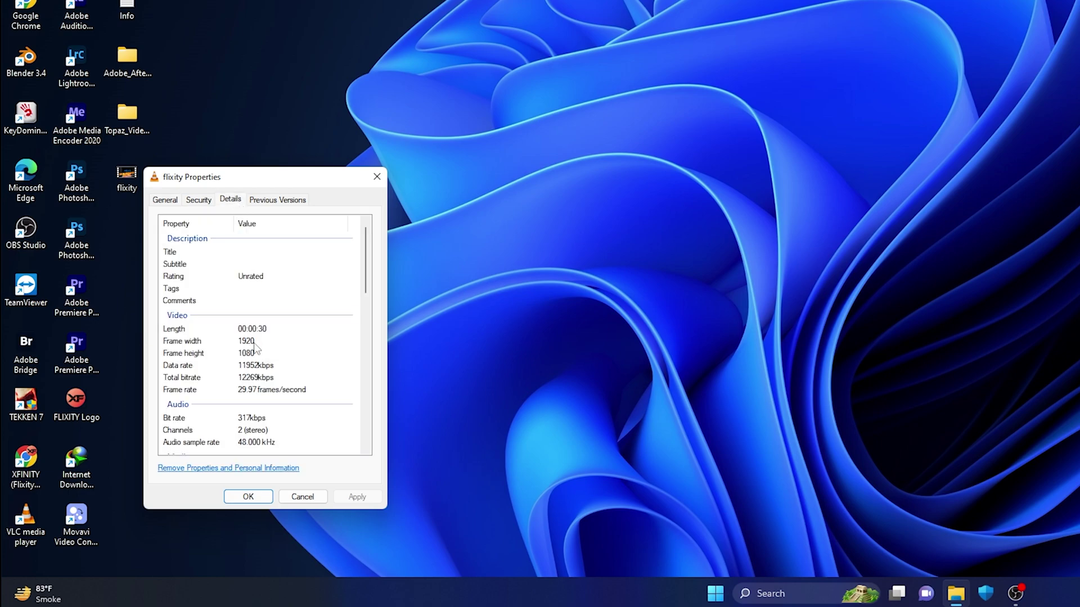
pyautogui.scroll(-1, 252, 362)
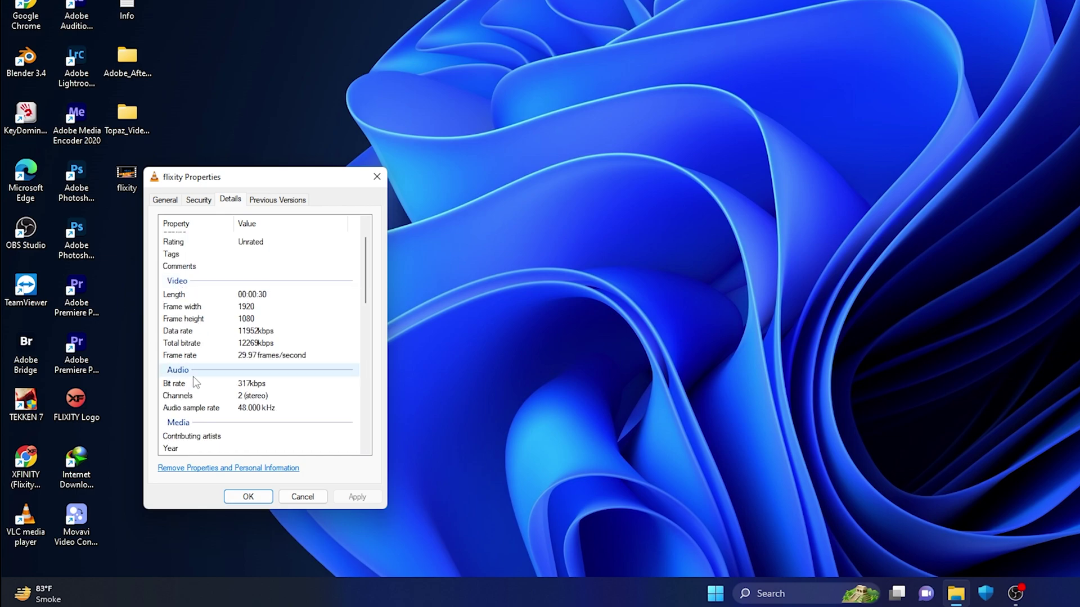